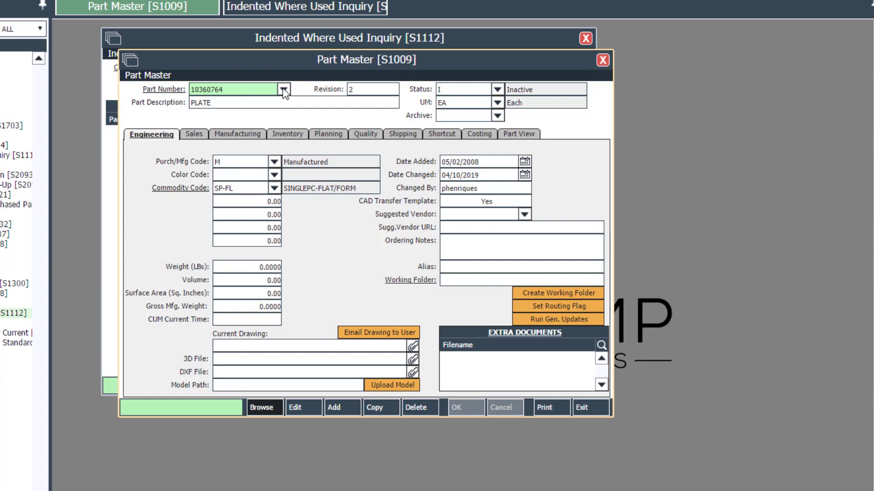
# Look up part number 10360764 (PLATE) in Part Master by filtering the part list with 103607
pyautogui.click(284, 91)
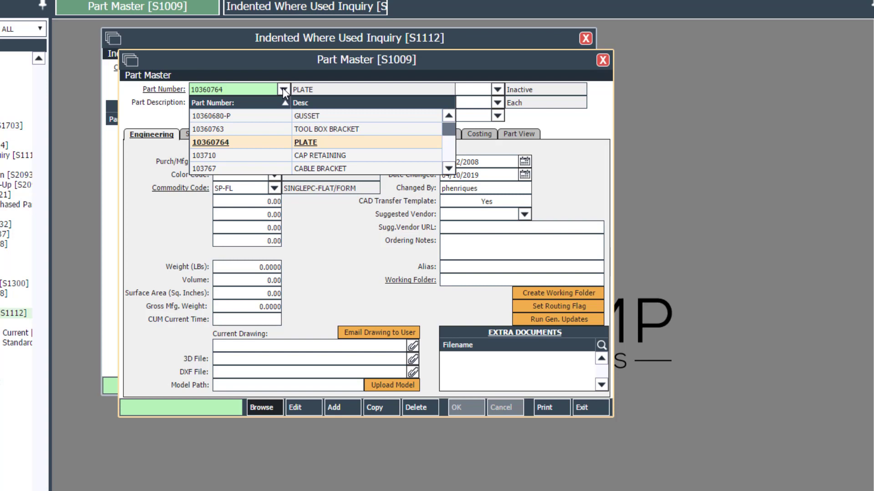
pyautogui.click(244, 88)
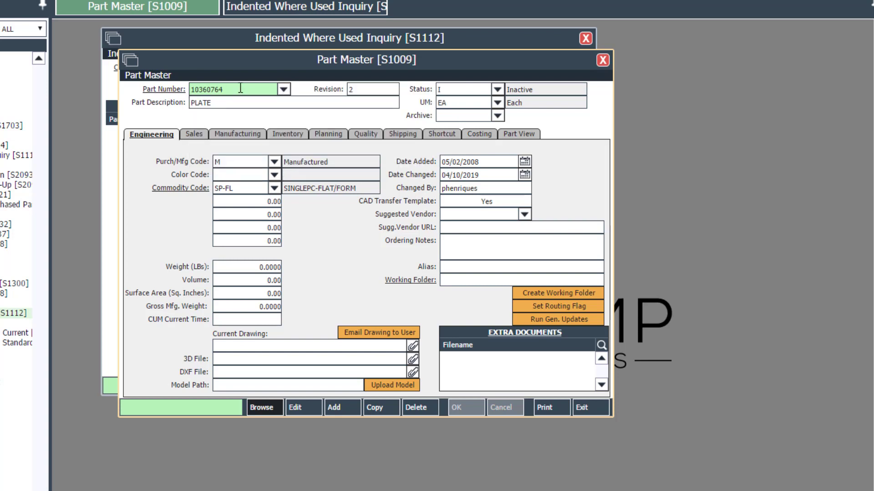
pyautogui.moveTo(240, 89); pyautogui.dragTo(156, 80)
pyautogui.write('103')
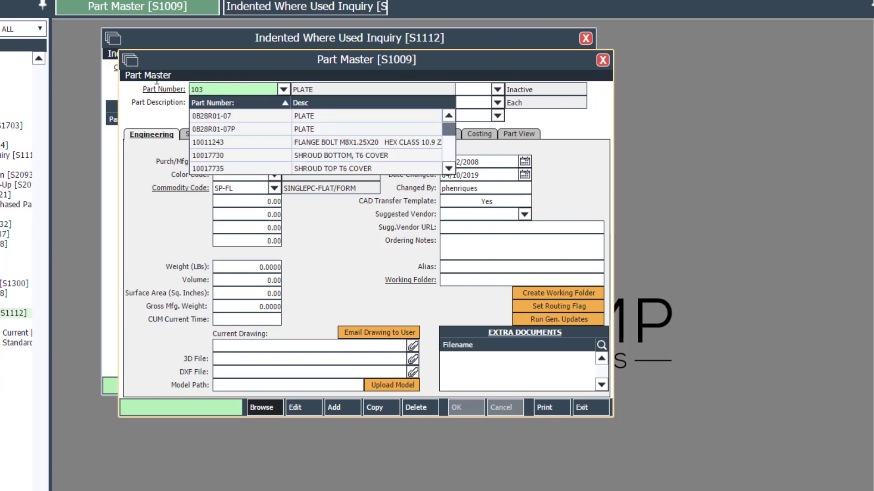
pyautogui.write('607')
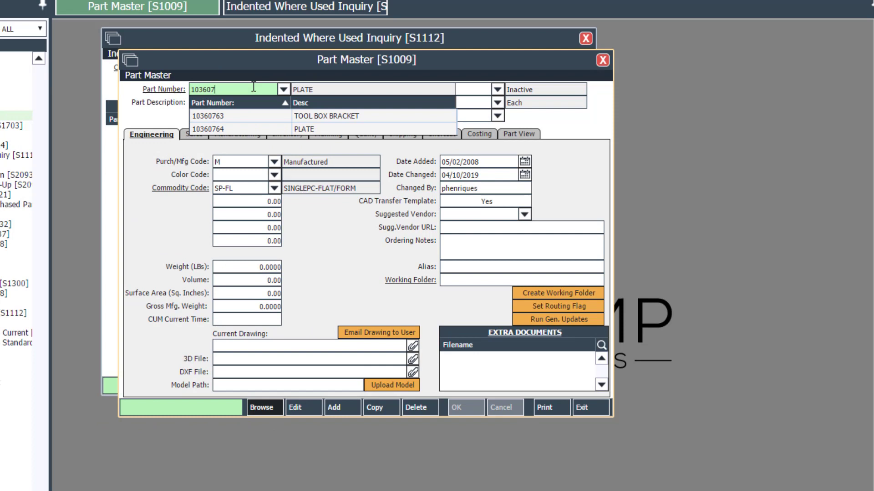
pyautogui.click(227, 129)
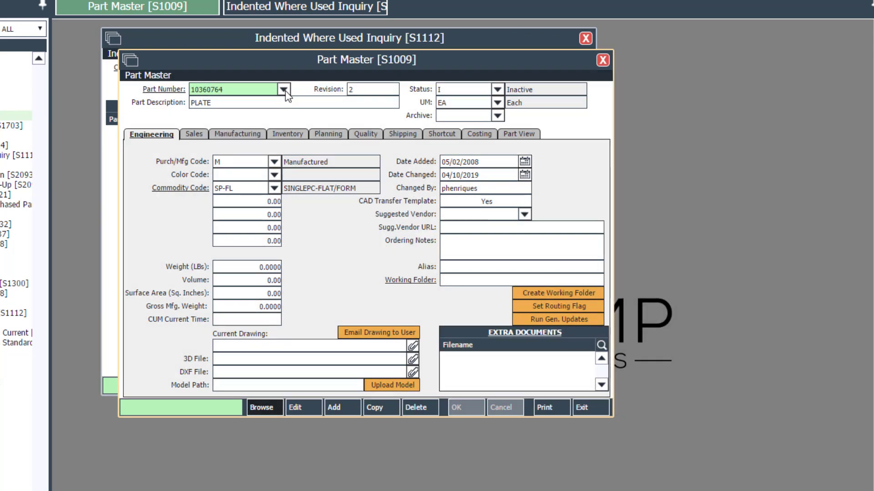
# Sort the part number lookup list by part number and by description
pyautogui.click(284, 90)
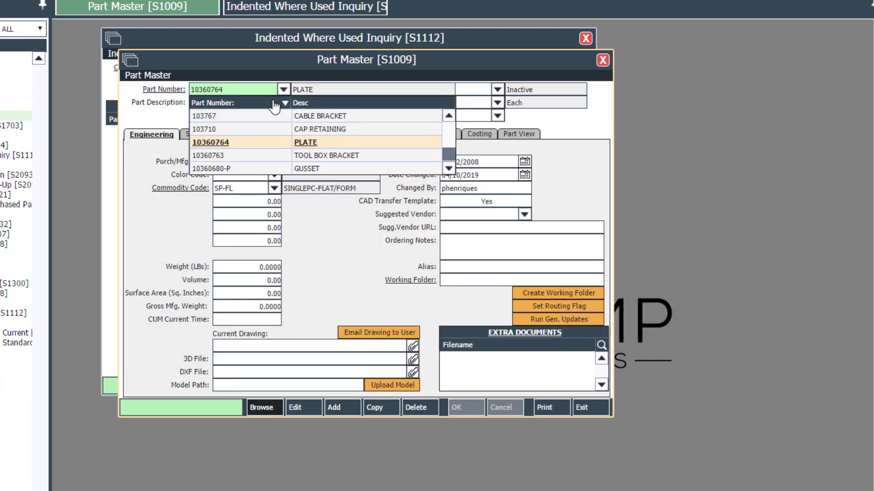
pyautogui.click(274, 106)
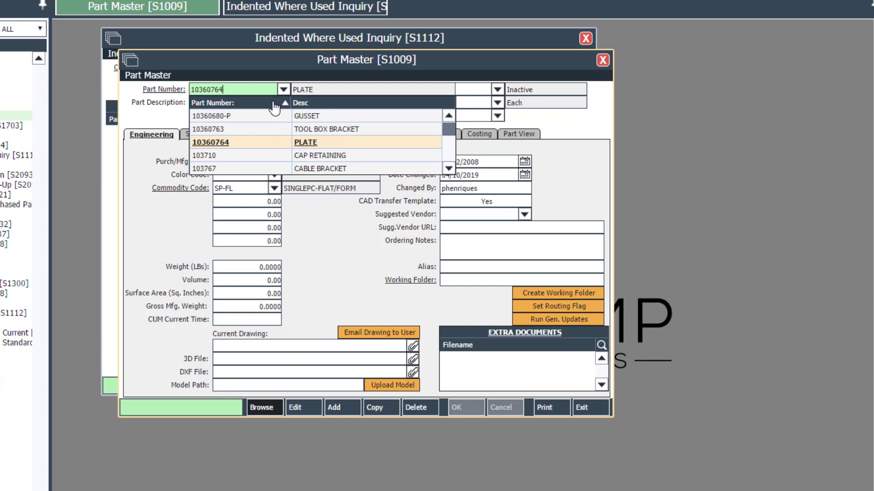
pyautogui.click(328, 108)
pyautogui.rightClick(323, 106)
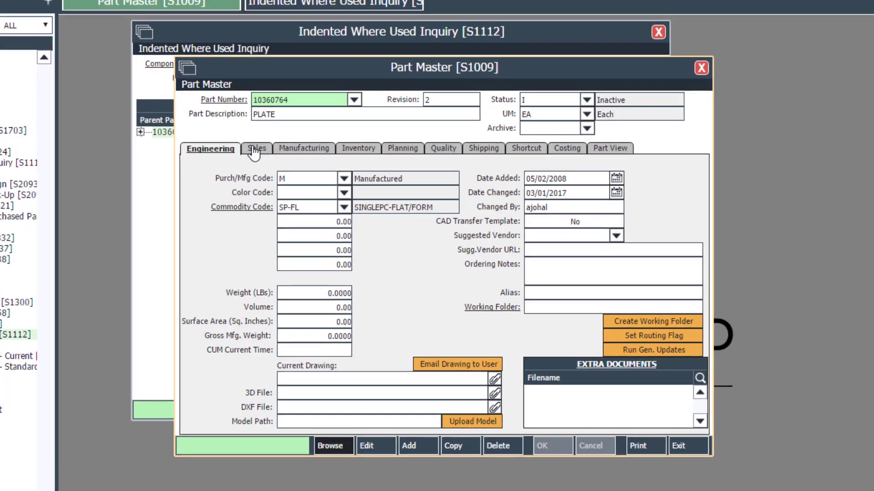
# Set the part's Start of Production sales date to 01/02/2019 using the calendar
pyautogui.click(249, 150)
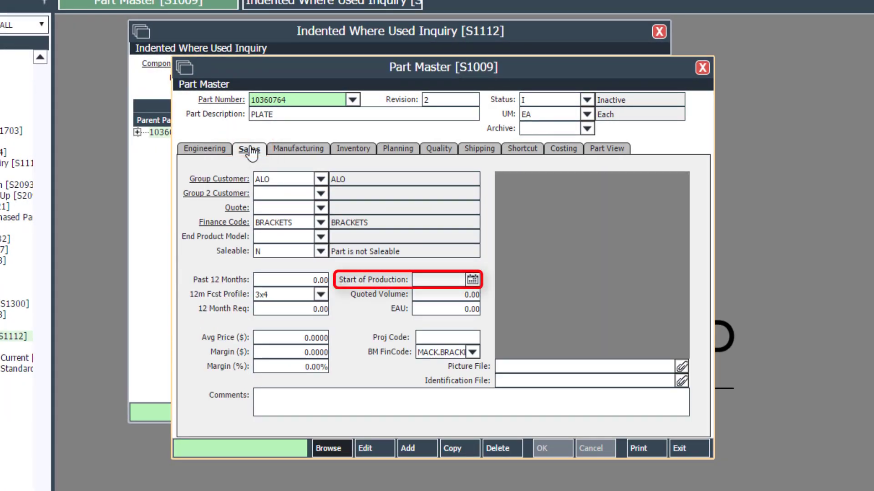
pyautogui.click(475, 279)
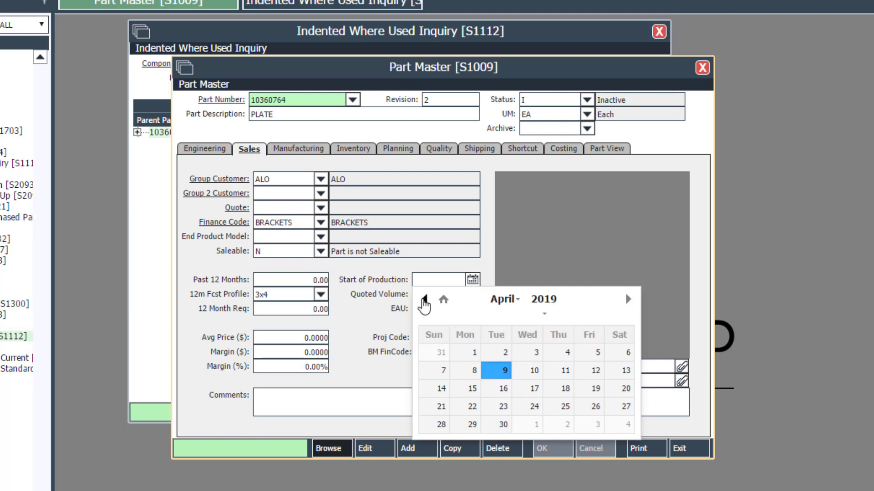
pyautogui.click(423, 300)
pyautogui.click(424, 300)
pyautogui.click(424, 299)
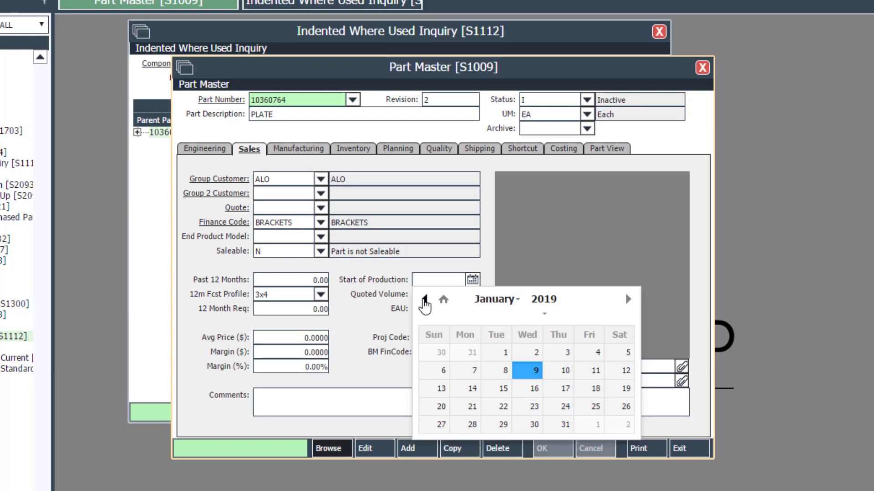
pyautogui.click(527, 358)
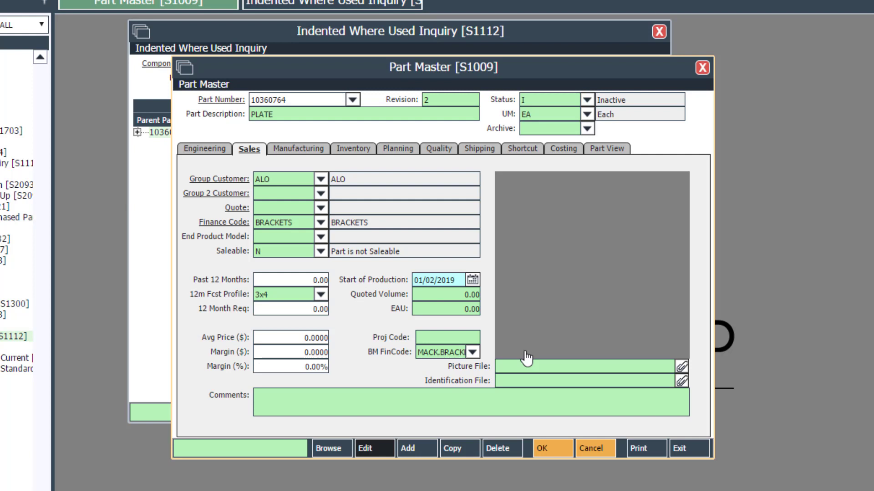
# Browse the Start of Production calendar backward and forward by month and return it to the current date
pyautogui.click(473, 280)
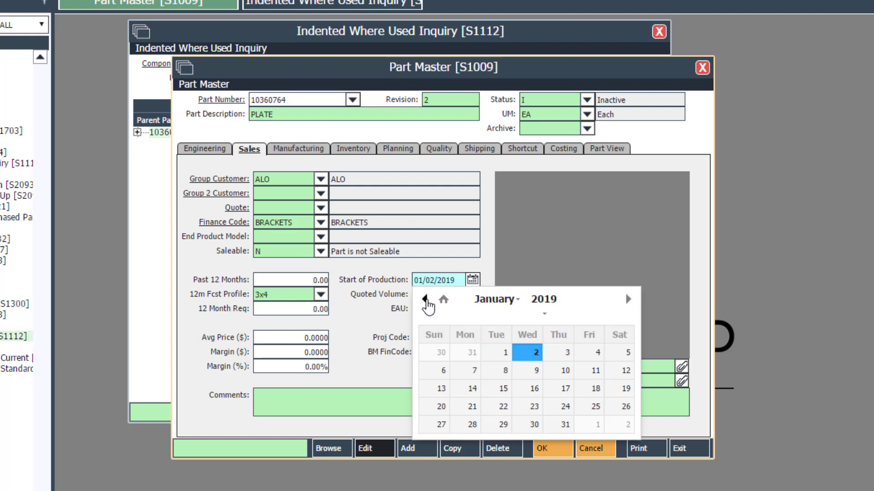
pyautogui.click(425, 299)
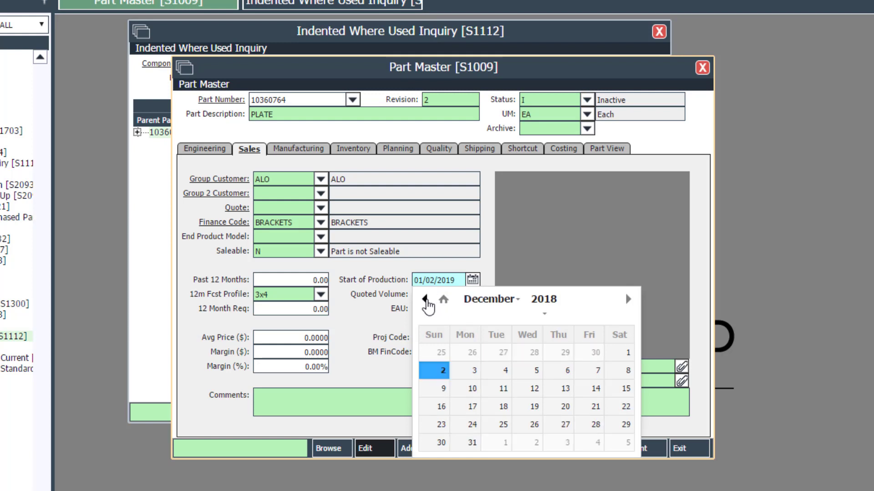
pyautogui.click(628, 300)
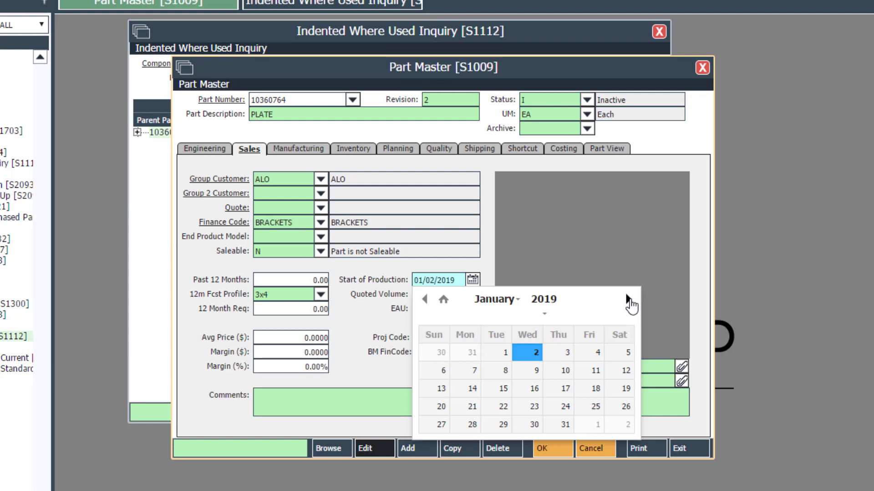
pyautogui.click(628, 300)
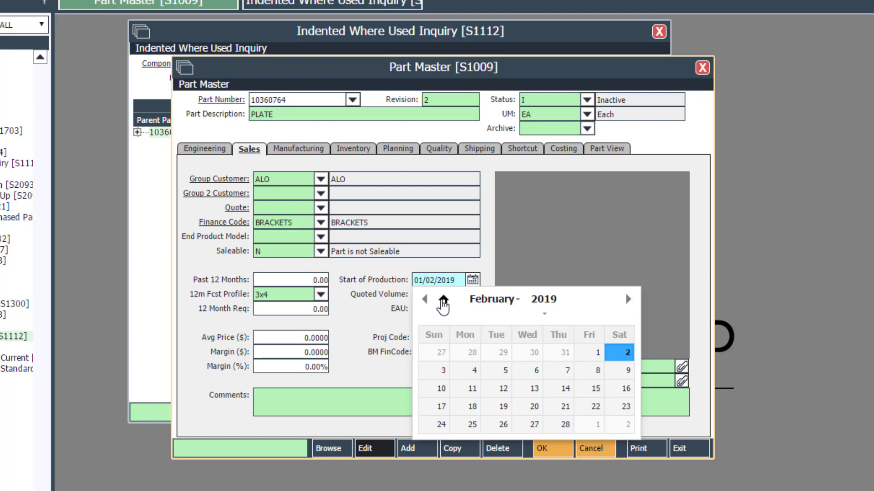
pyautogui.click(443, 301)
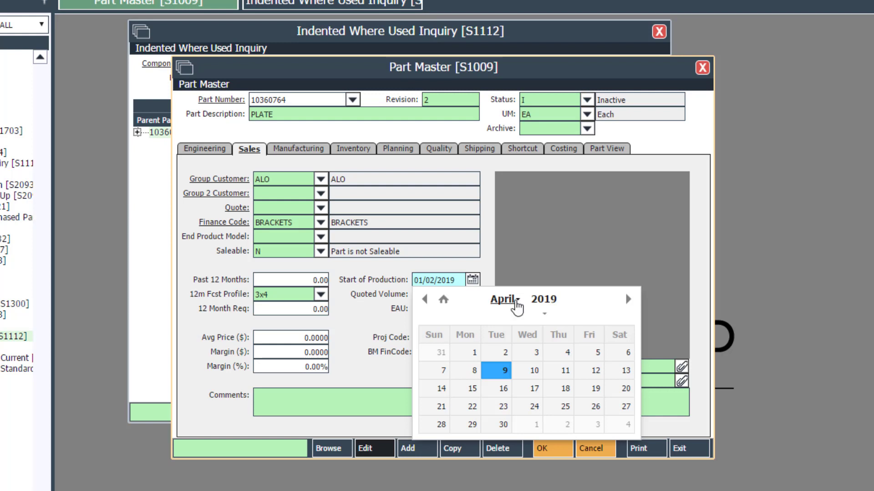
# Change the Start of Production date to 01/02/2018 by choosing the month and year directly, and save the part record
pyautogui.click(515, 302)
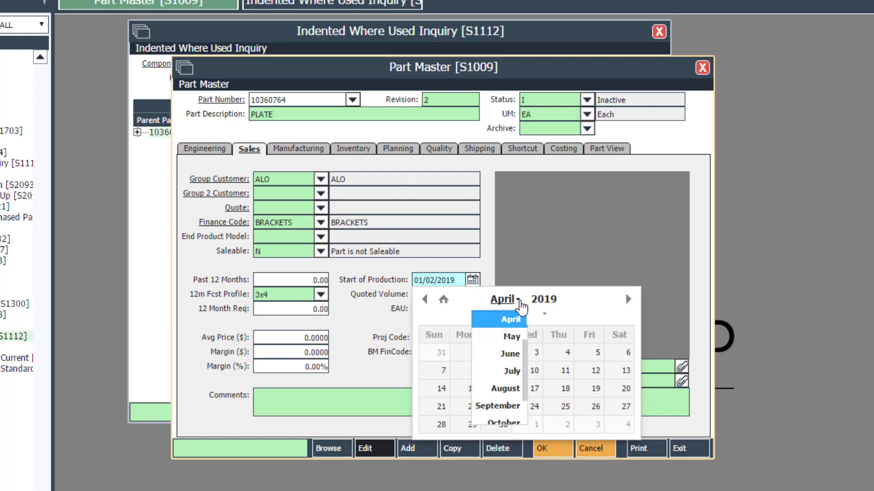
pyautogui.scroll(3, 516, 324)
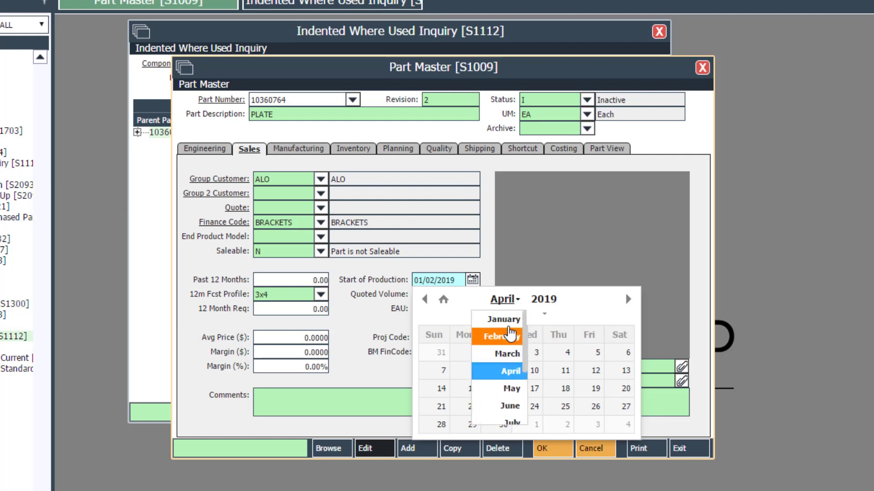
pyautogui.click(505, 322)
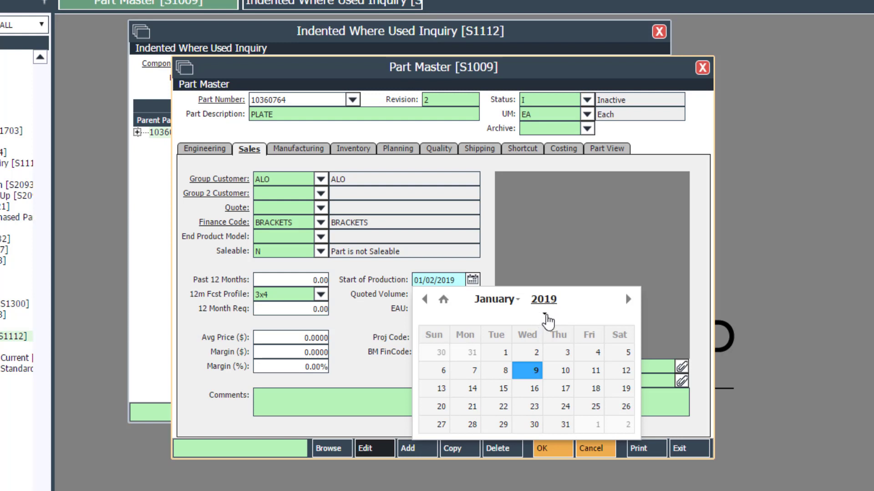
pyautogui.click(544, 313)
pyautogui.scroll(1, 546, 321)
pyautogui.click(544, 319)
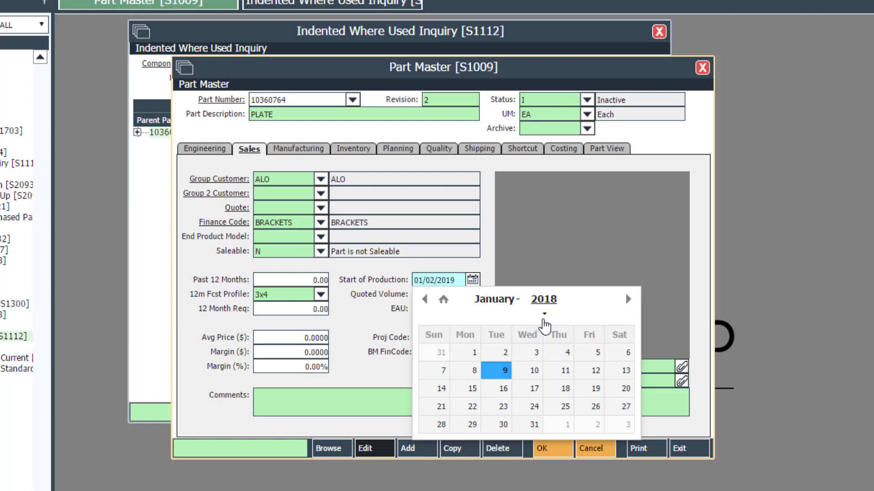
pyautogui.click(491, 357)
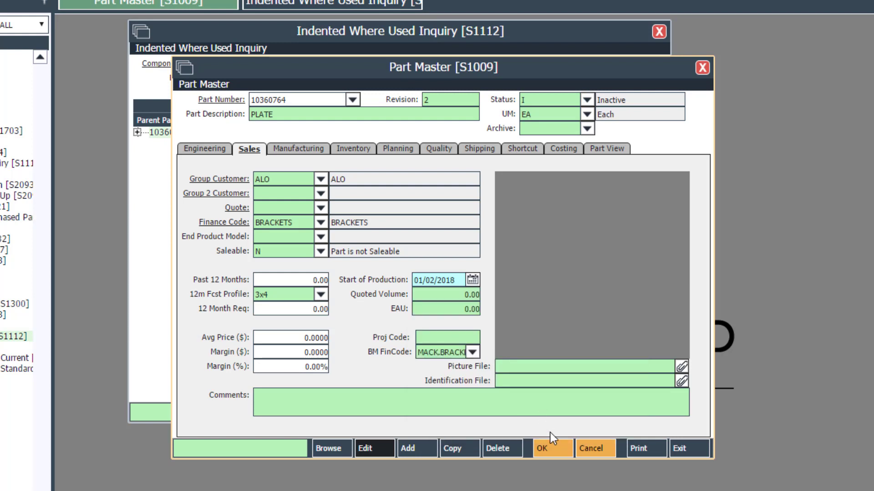
pyautogui.click(556, 450)
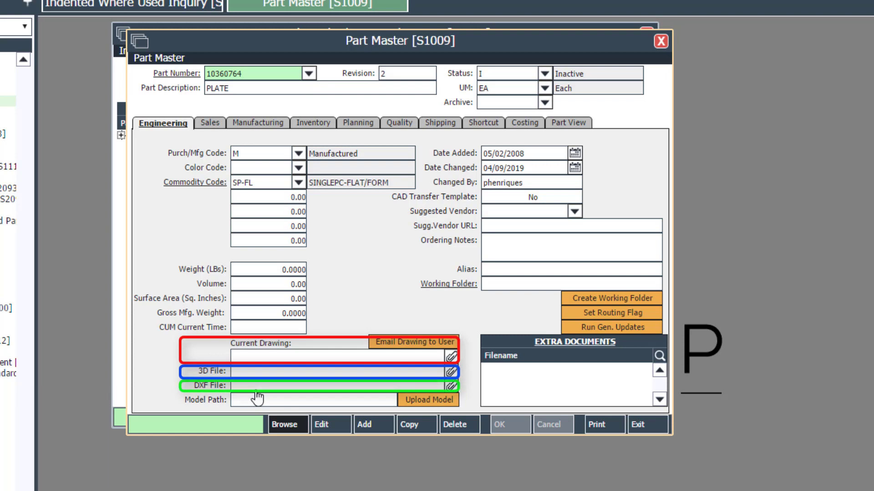
# Put the part record in edit mode and open the file attachment for the engineering 3D file
pyautogui.click(335, 430)
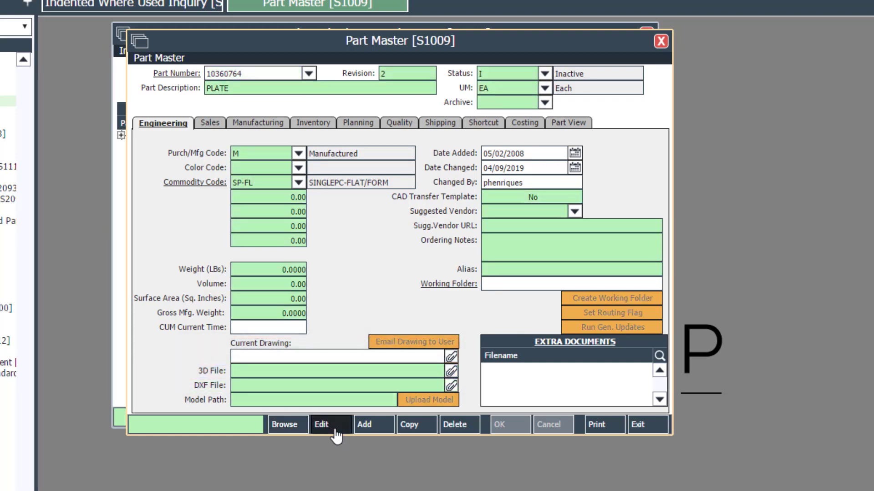
pyautogui.click(451, 373)
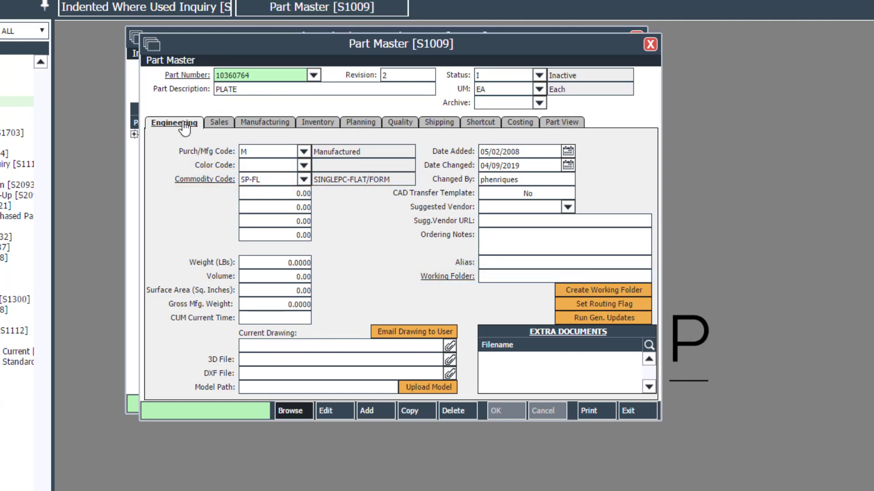
pyautogui.doubleClick(279, 181)
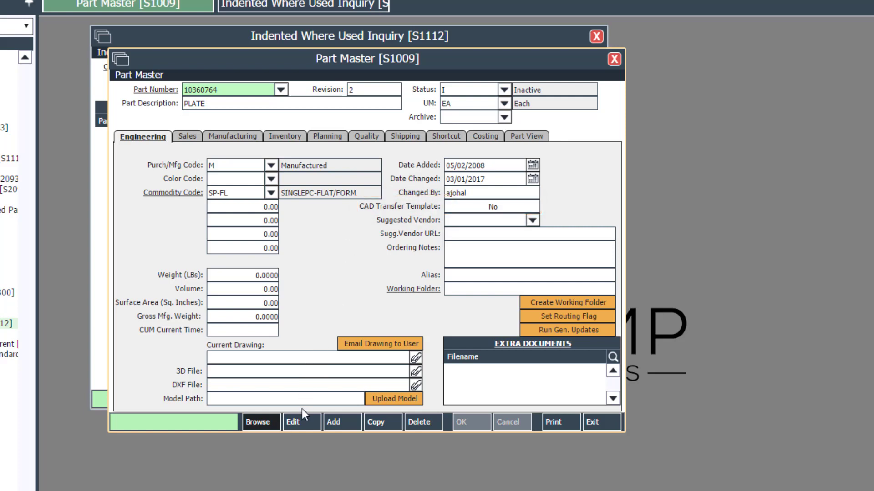
# Edit the part's engineering data to set CAD Transfer Template to Yes, and save the record
pyautogui.click(301, 423)
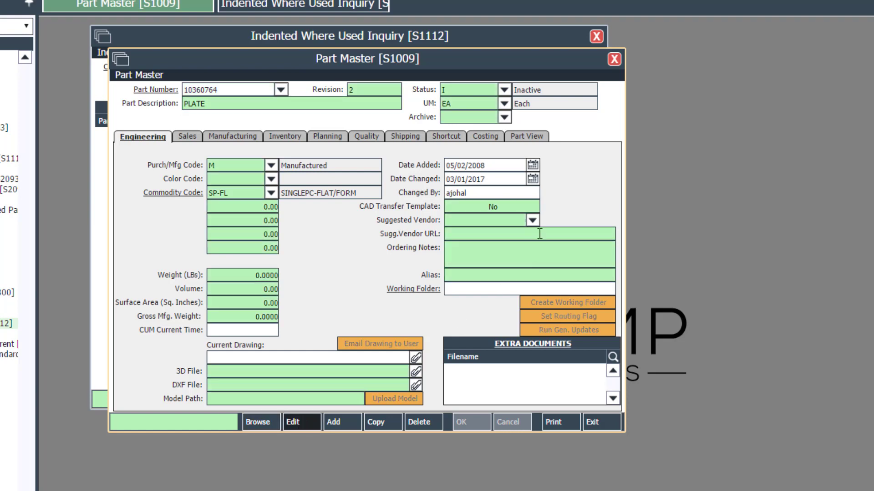
pyautogui.click(514, 210)
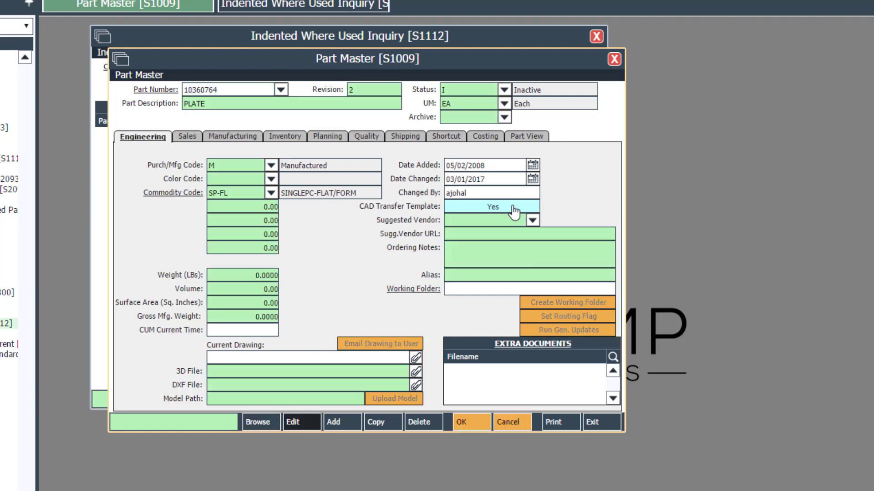
pyautogui.click(514, 210)
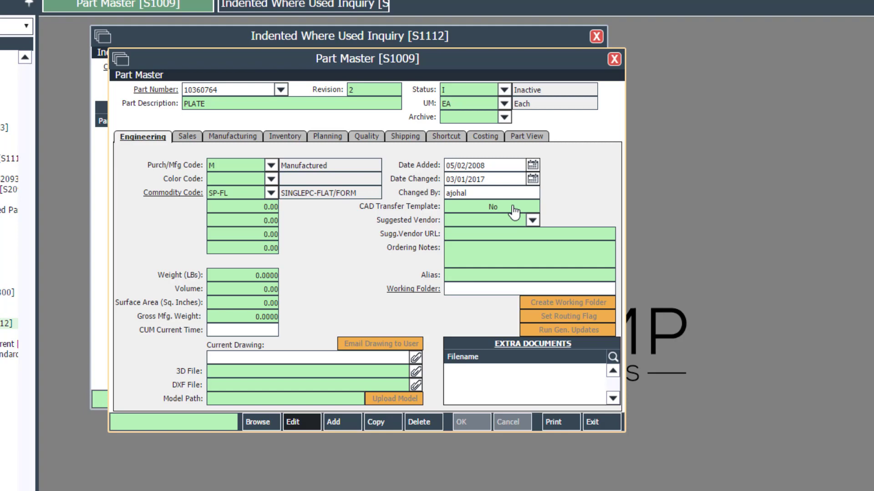
pyautogui.click(513, 211)
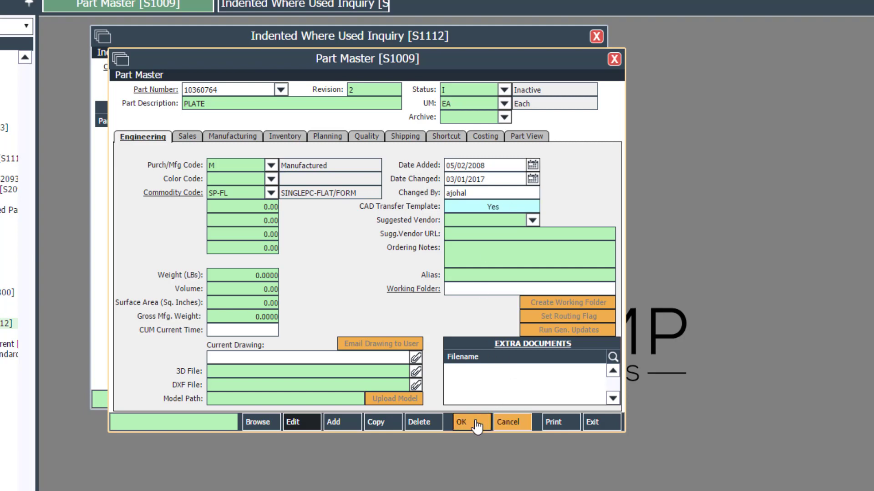
pyautogui.click(462, 422)
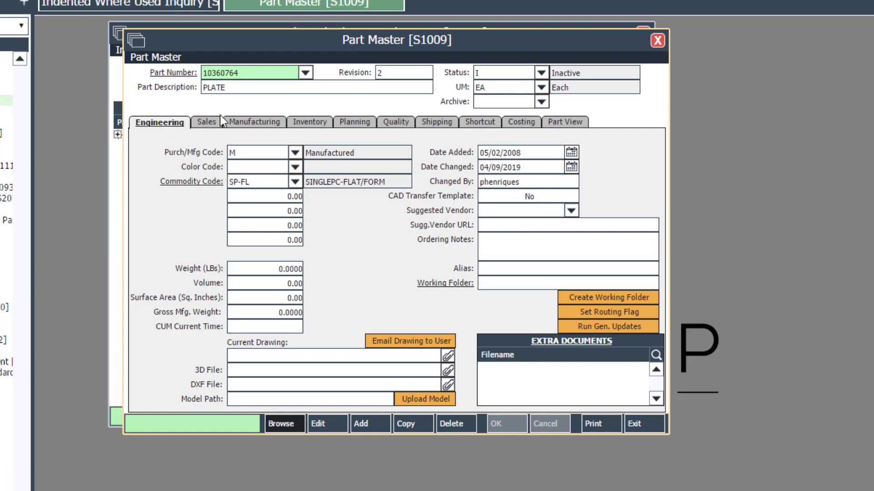
# View the part's quality alerts and instructions, sorting them by alert description, quality ID and sort number
pyautogui.click(396, 123)
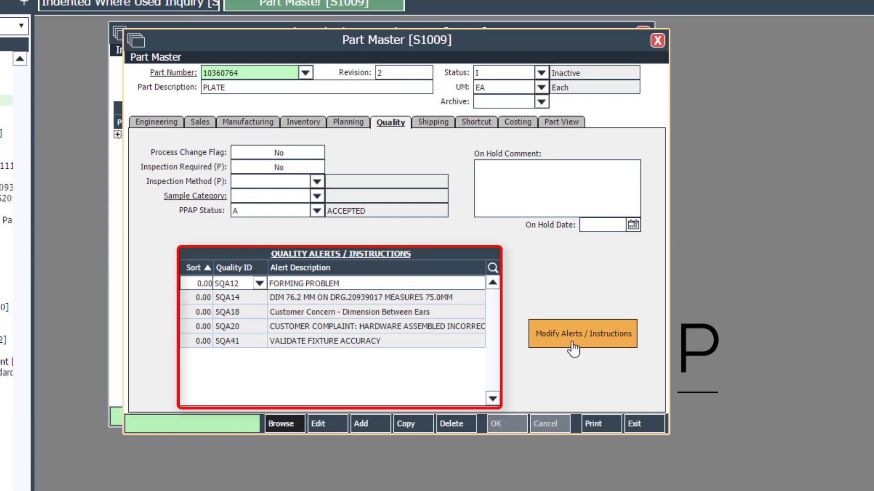
pyautogui.click(411, 269)
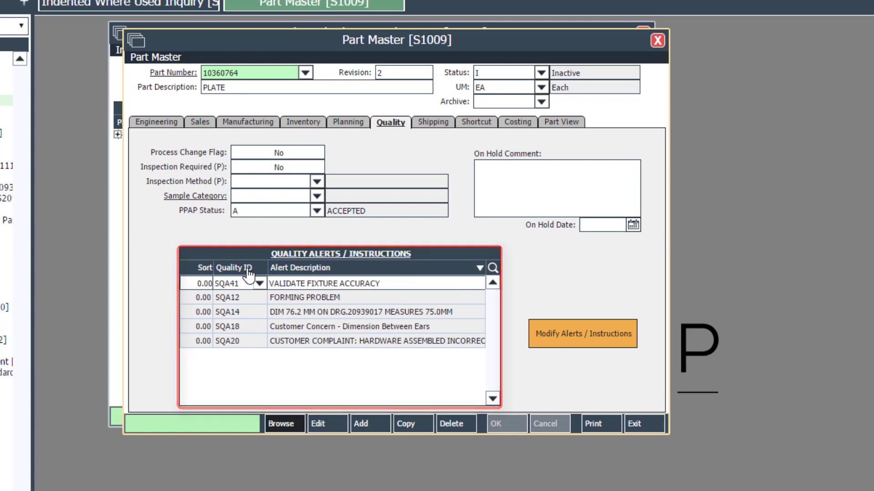
pyautogui.click(247, 269)
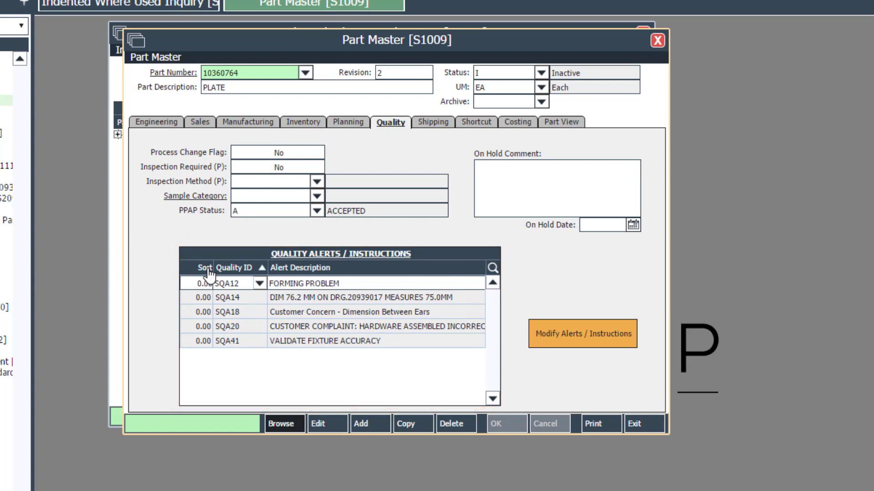
pyautogui.click(209, 269)
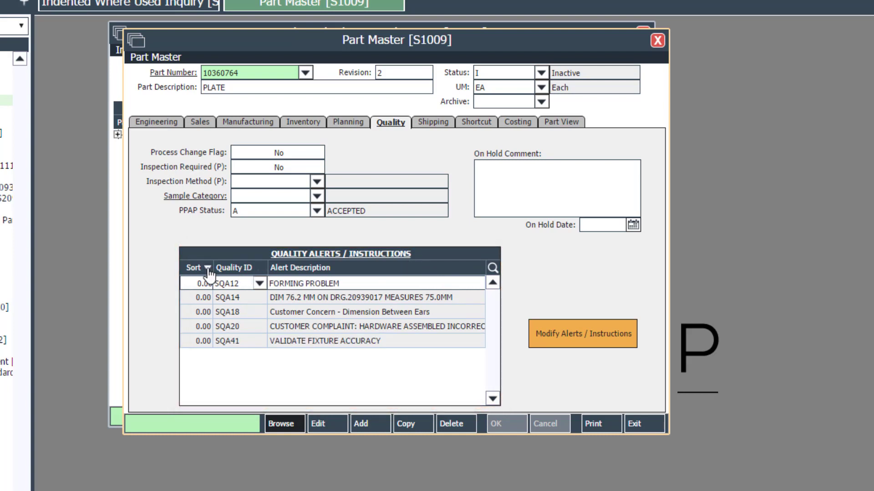
pyautogui.rightClick(246, 276)
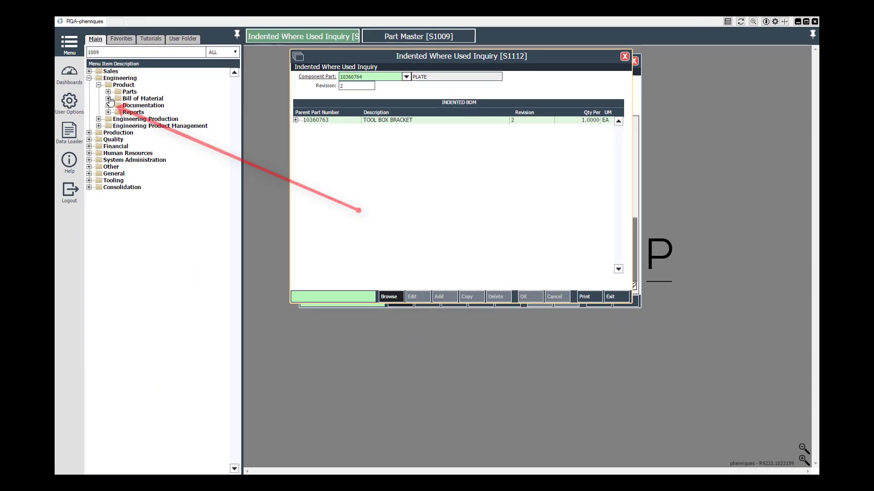
# Expand and collapse the Bill of Material menu folder and the TOOL BOX BRACKET parent in the indented BOM, leaving the bracket's branch expanded
pyautogui.click(108, 99)
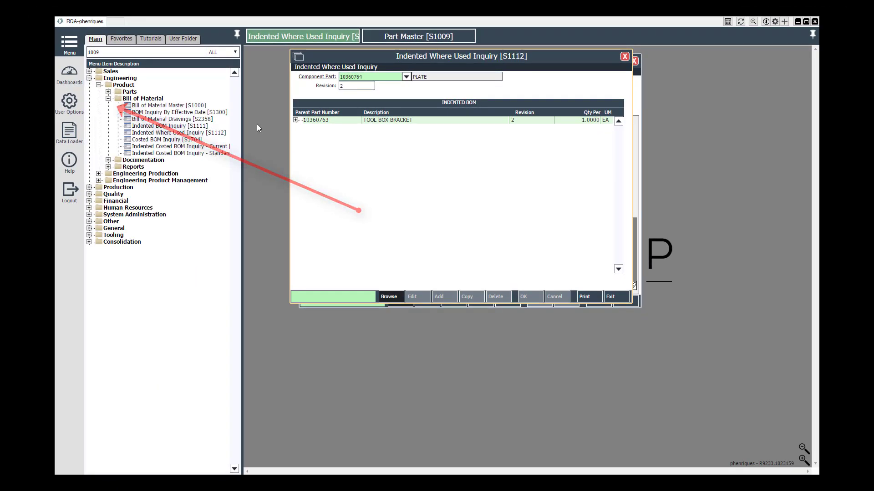
pyautogui.click(296, 120)
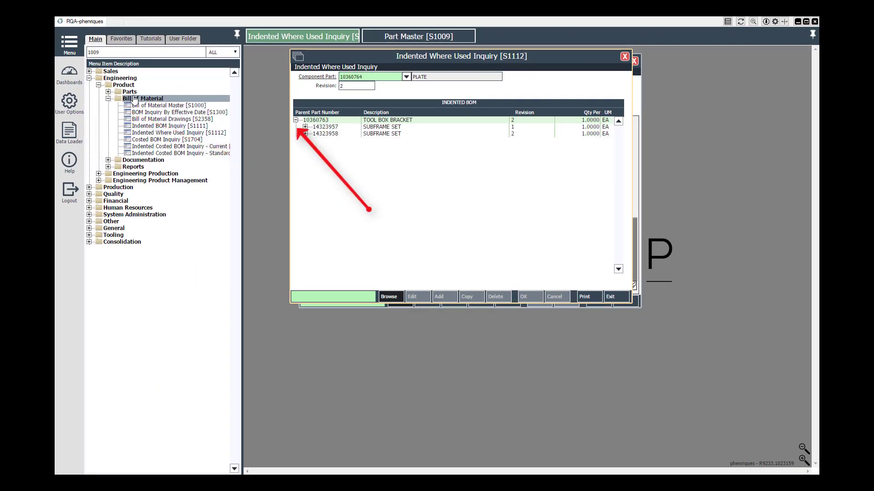
pyautogui.click(108, 98)
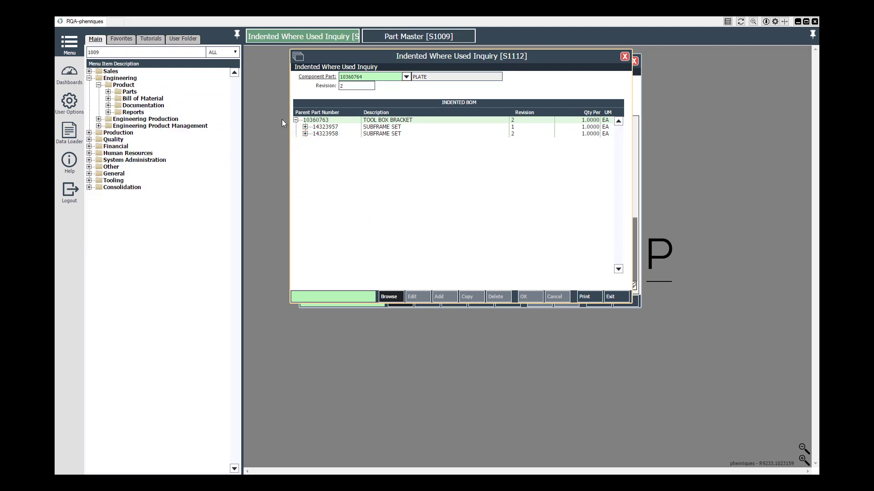
pyautogui.click(296, 120)
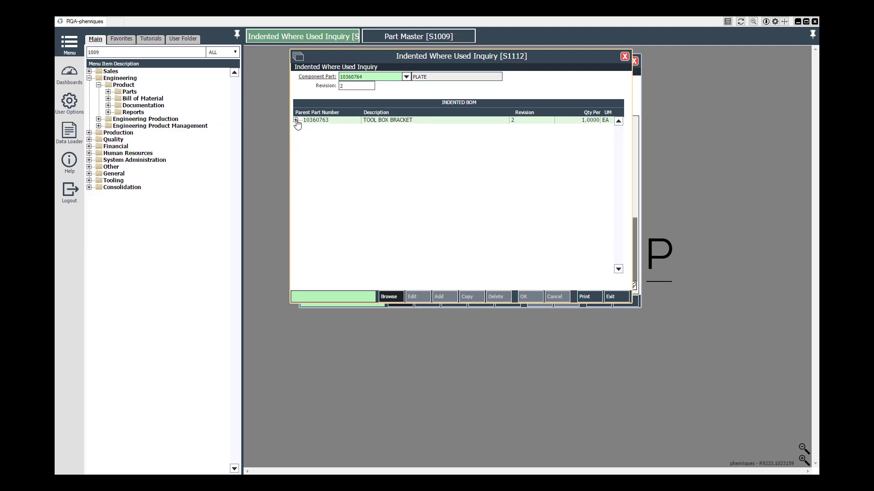
pyautogui.click(296, 120)
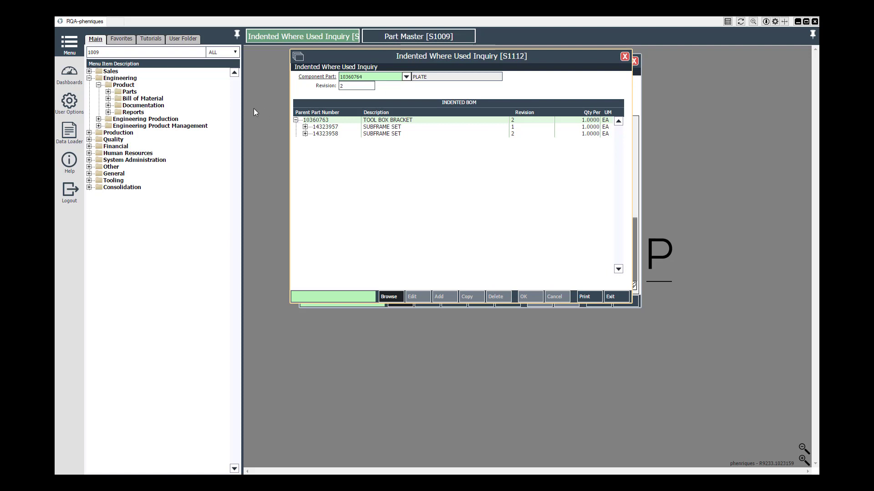
# Open Bill of Material Master [S1000], load parent part 10360763 and select component 10360764 in its component grid
pyautogui.click(109, 99)
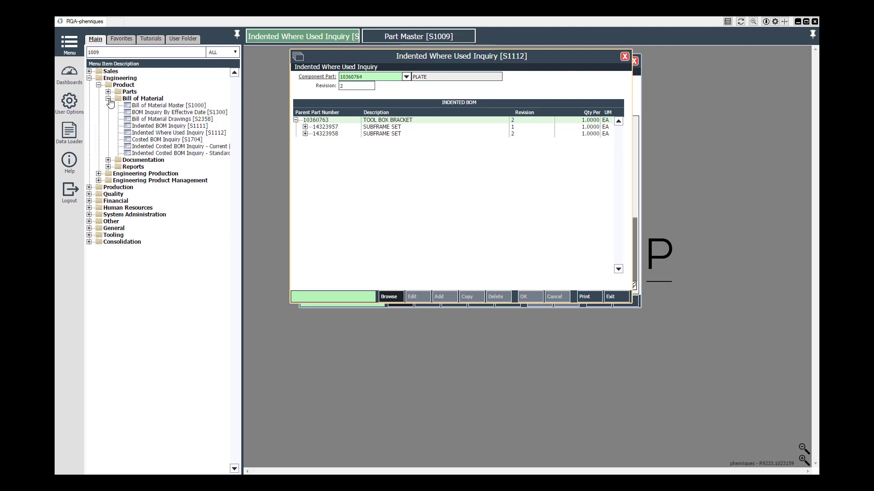
pyautogui.click(146, 107)
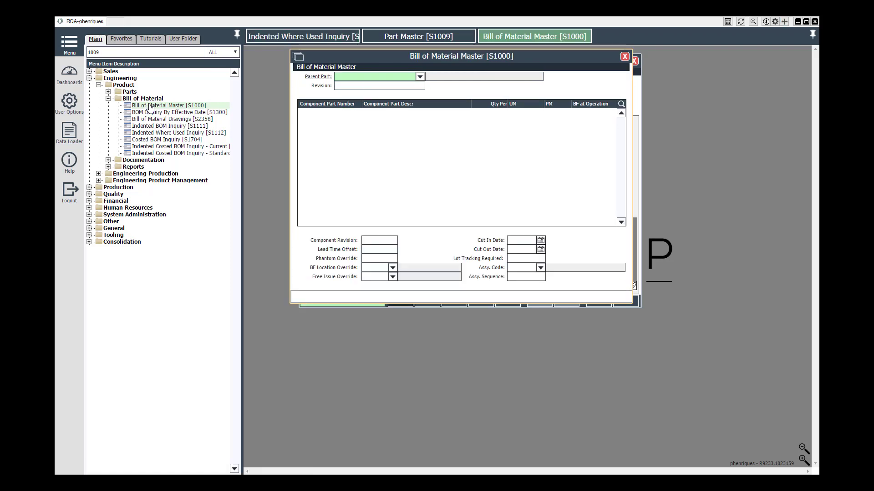
pyautogui.click(367, 77)
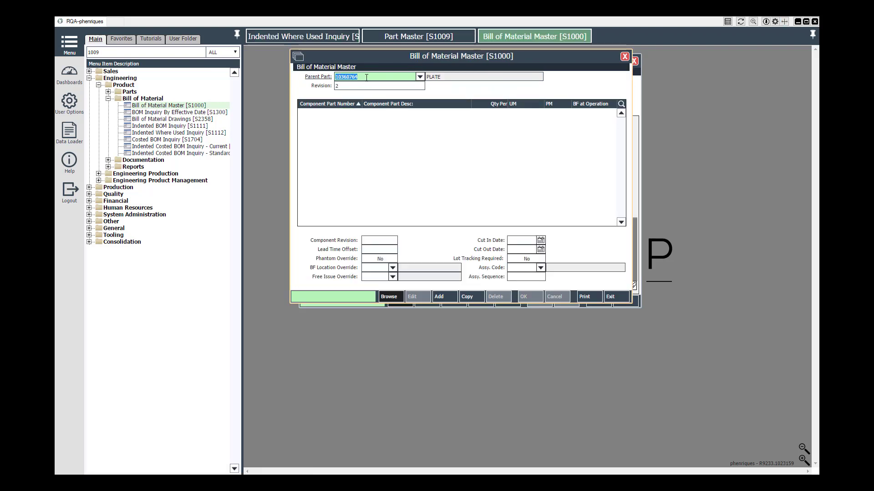
pyautogui.click(366, 77)
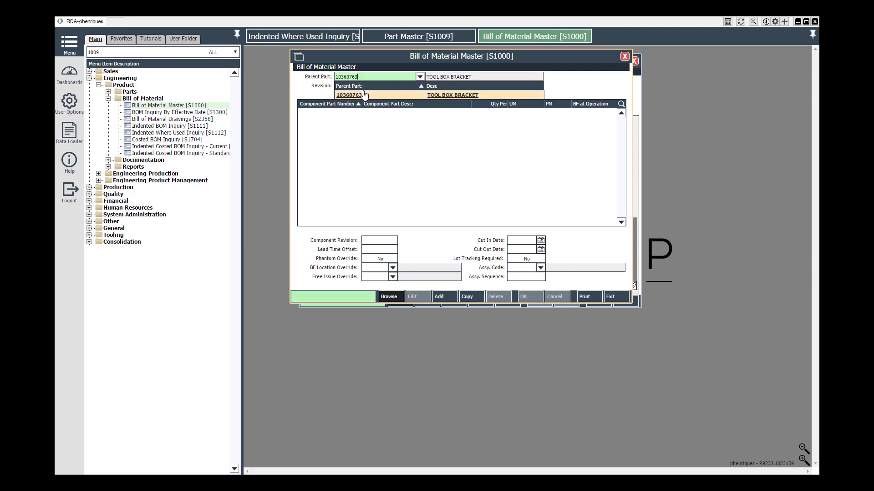
pyautogui.click(364, 95)
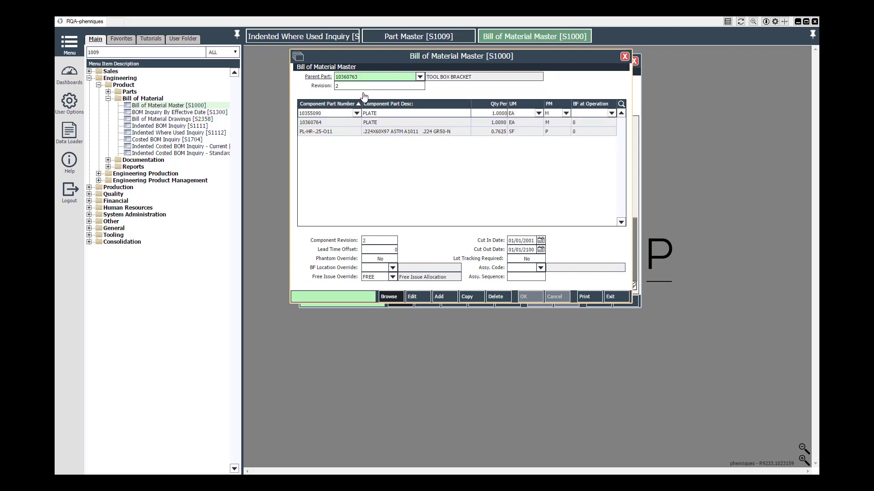
pyautogui.click(329, 125)
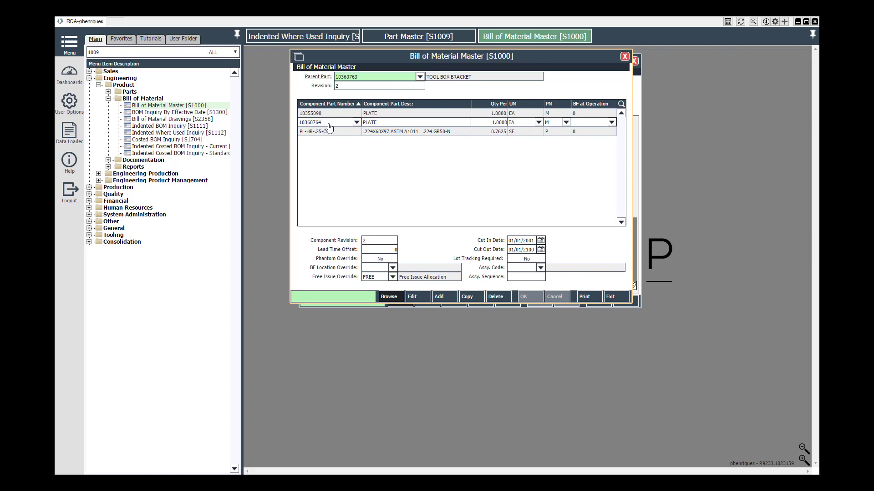